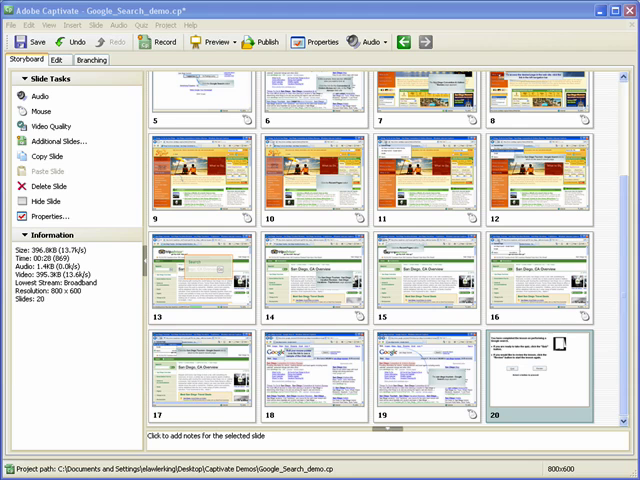
- Edit slide 18 and begin inserting a rollover image, reaching the image file chooser
double_click(293, 380)
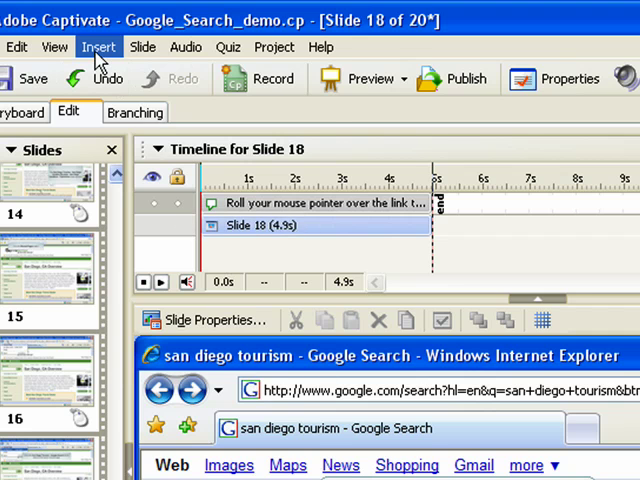
click(74, 27)
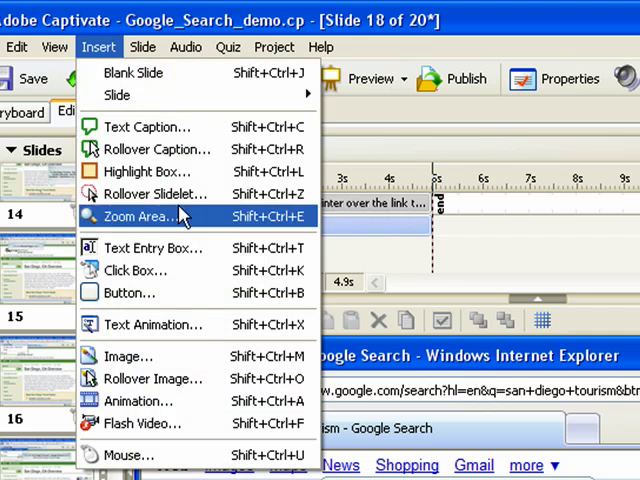
click(200, 378)
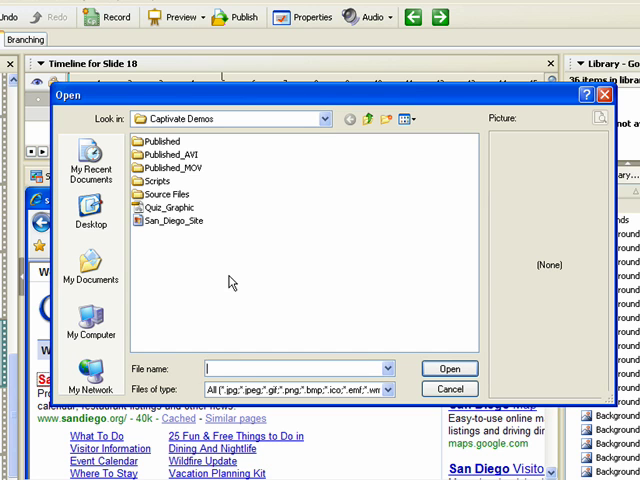
- Choose the San_Diego_Site picture from the Captivate Demos folder as the rollover image
click(184, 225)
click(450, 372)
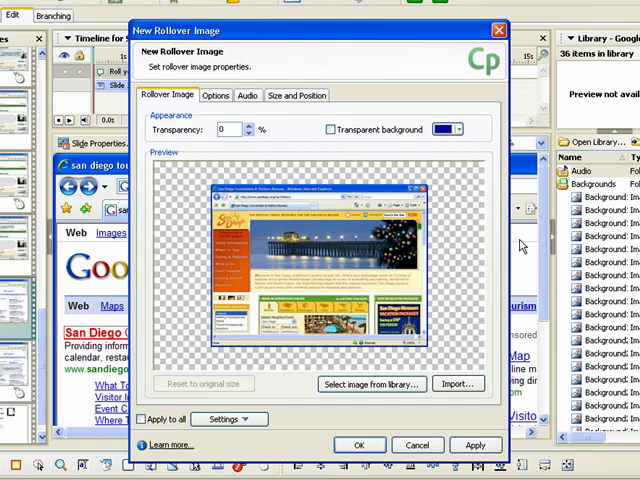
- Accept the New Rollover Image settings so the San Diego image and its rollover area land on slide 18
click(357, 446)
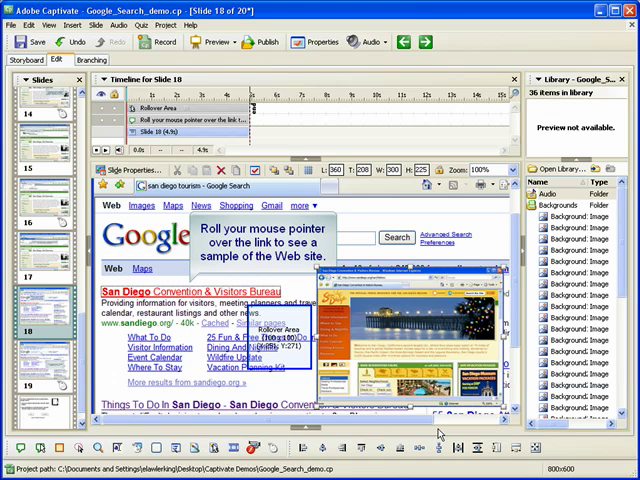
- Fit the rollover area over the San Diego Convention & Visitors Bureau link and nudge the site image left and down
drag(285, 336, 125, 330)
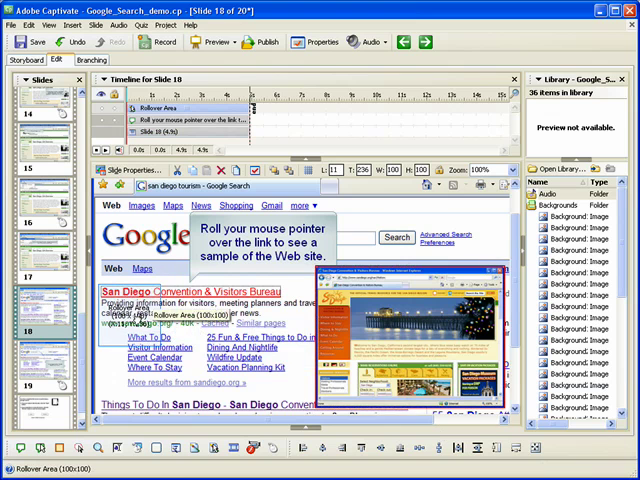
drag(162, 347, 291, 316)
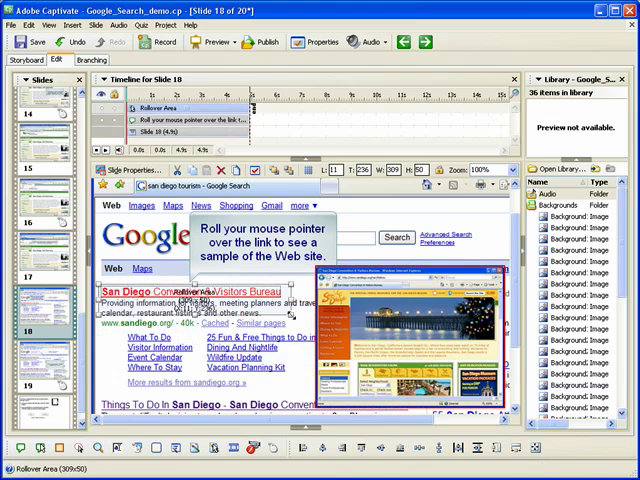
click(358, 303)
drag(358, 303, 348, 313)
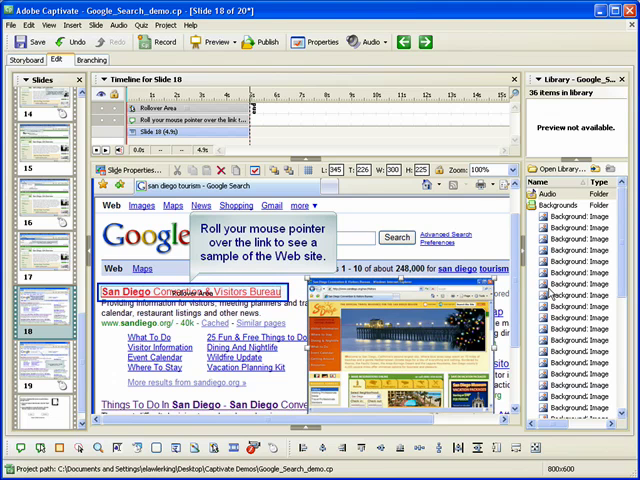
- Preview the next five slides to test the San Diego rollover on slide 18
click(234, 42)
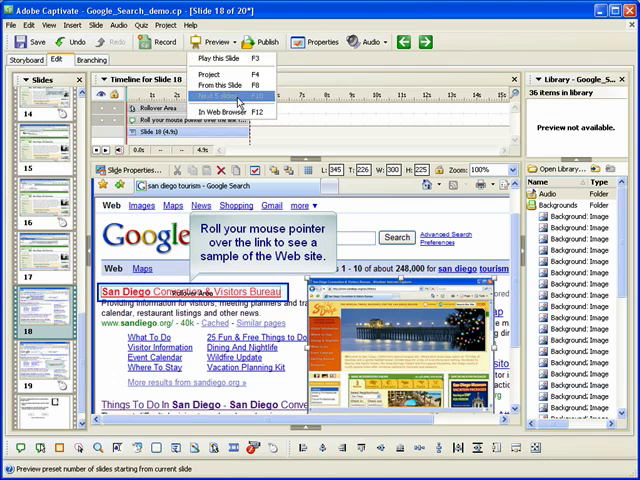
click(237, 96)
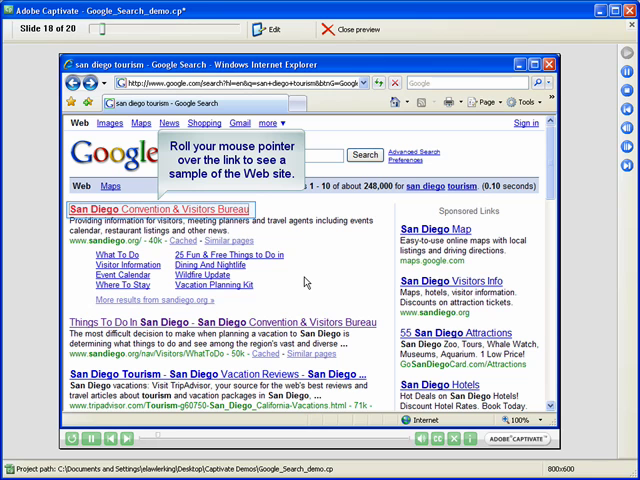